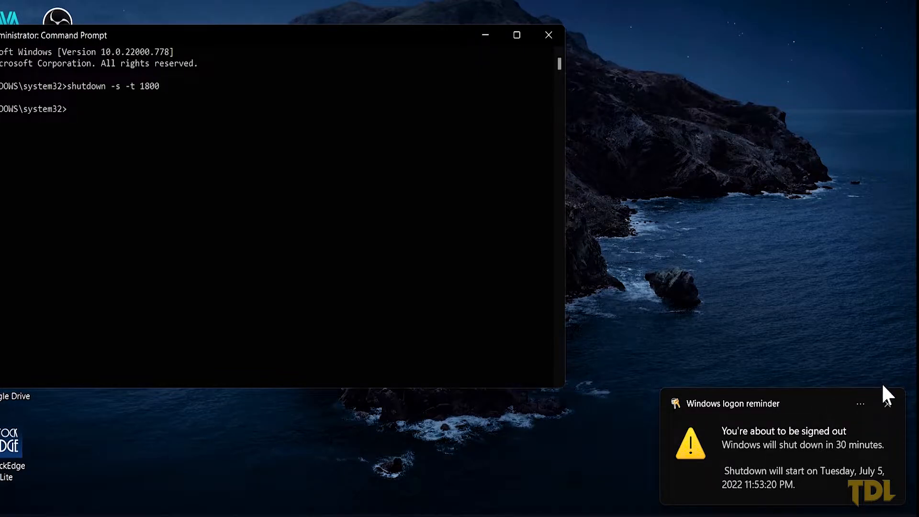
# Dismiss the shutdown reminder and run the previous shutdown command in Command Prompt with its options replaced.
pyautogui.click(887, 403)
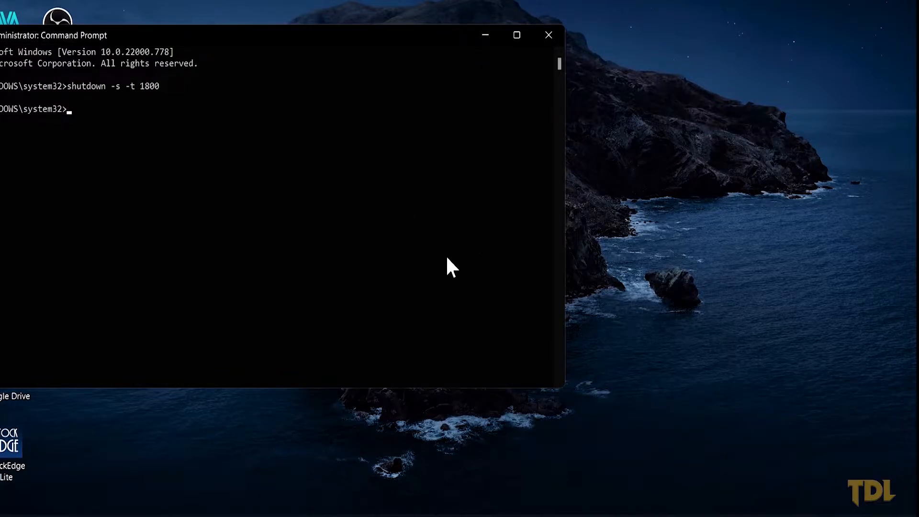
pyautogui.press('Up')
pyautogui.press('BackSpace')
pyautogui.press('BackSpace')
pyautogui.press('BackSpace')
pyautogui.press('BackSpace')
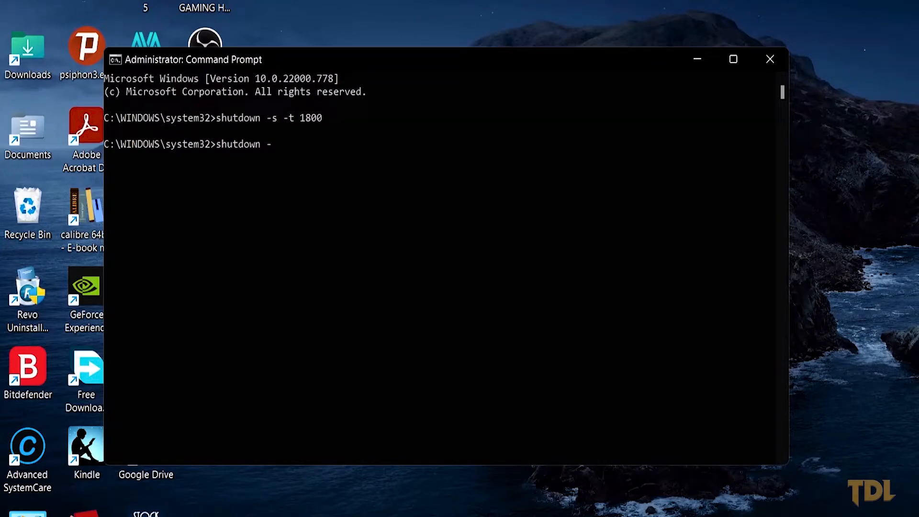
pyautogui.press('Return')
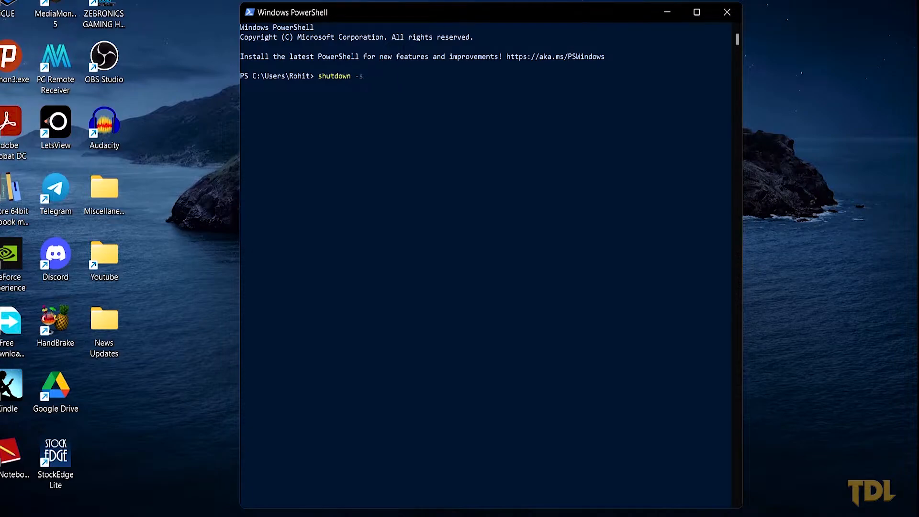
# Issue the timed shutdown command in Windows PowerShell and run shutdown -s -t 1800 from the Run dialog.
pyautogui.write('00')
pyautogui.press('Return')
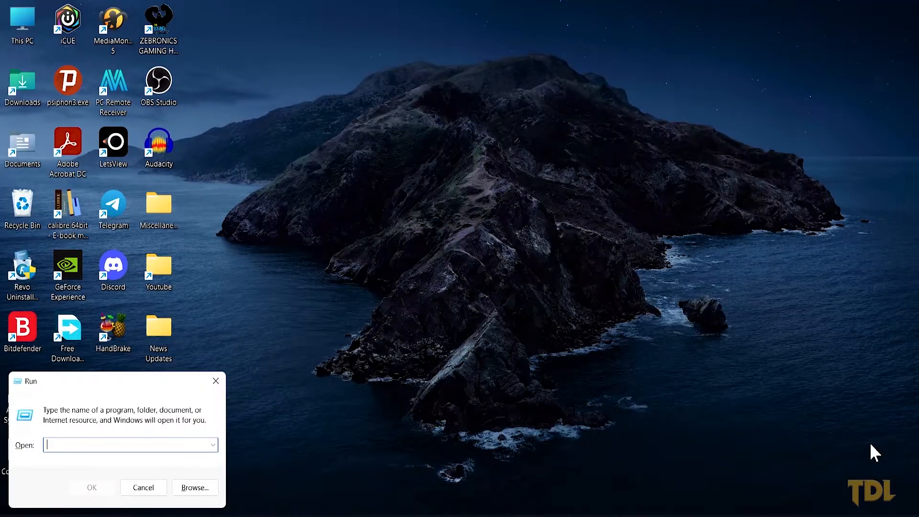
pyautogui.write('shutdown -')
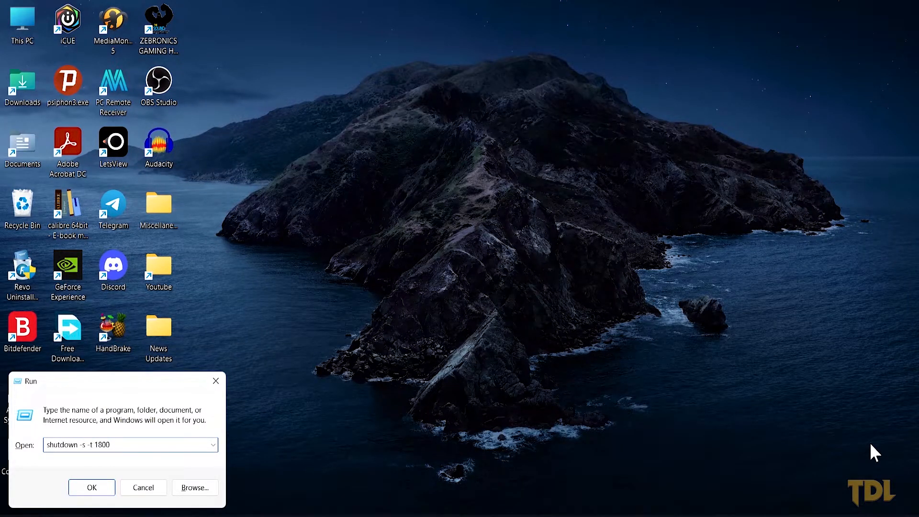
pyautogui.press('Return')
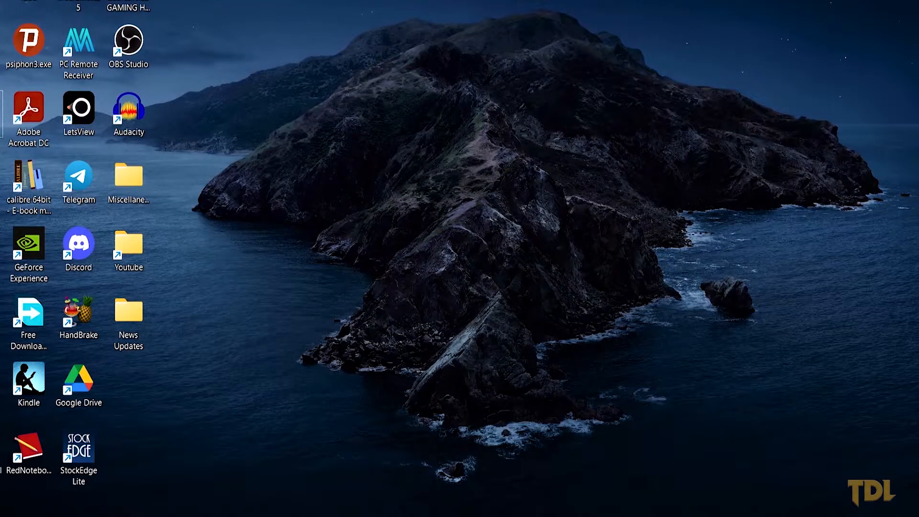
# Search Windows for task and open Task Scheduler.
pyautogui.press('super')
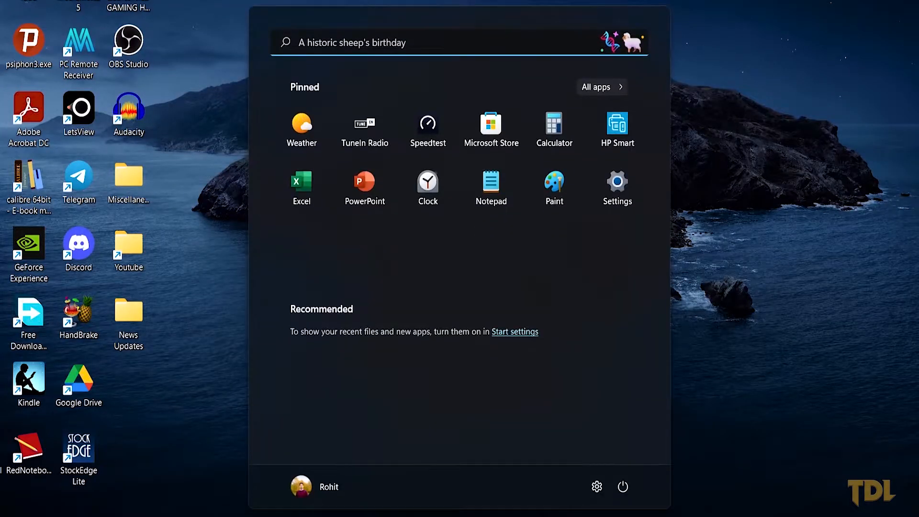
pyautogui.write('task')
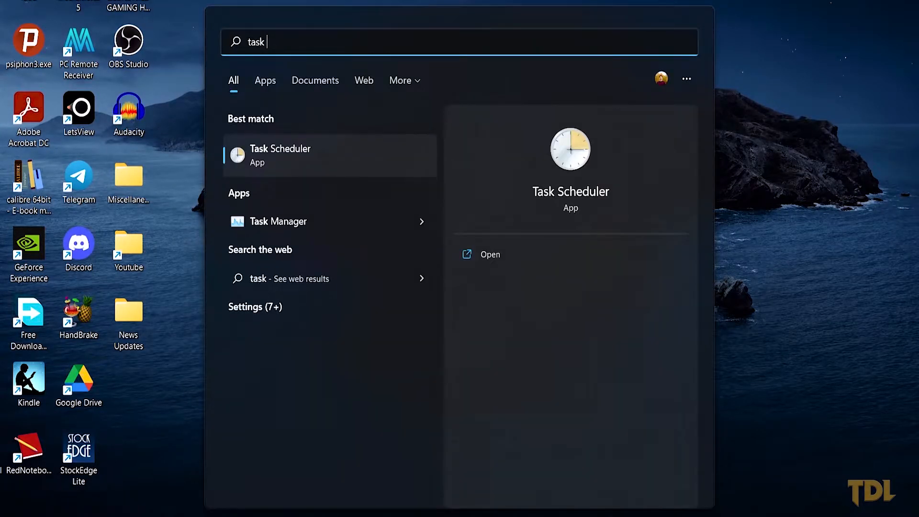
pyautogui.press('Return')
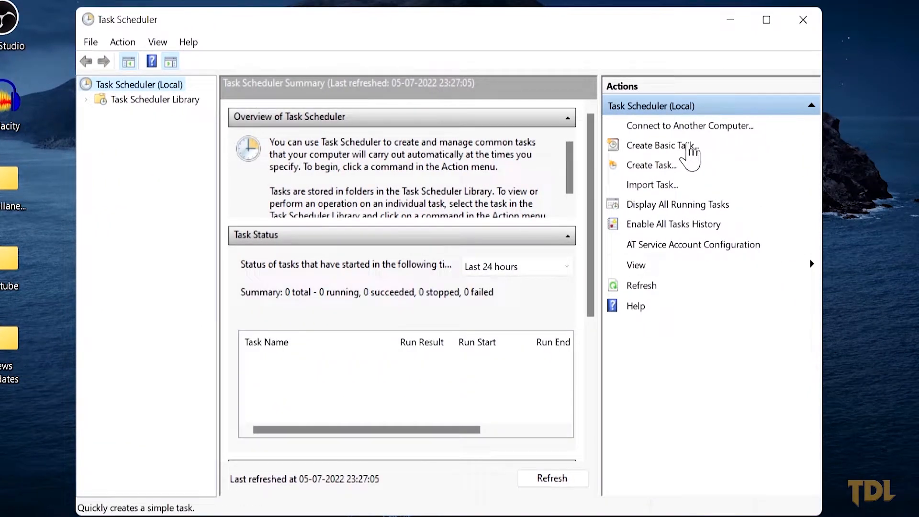
# Start a basic task named Auto Shutdown with the description "Automatic Shutdown of 30 minutes".
pyautogui.click(690, 146)
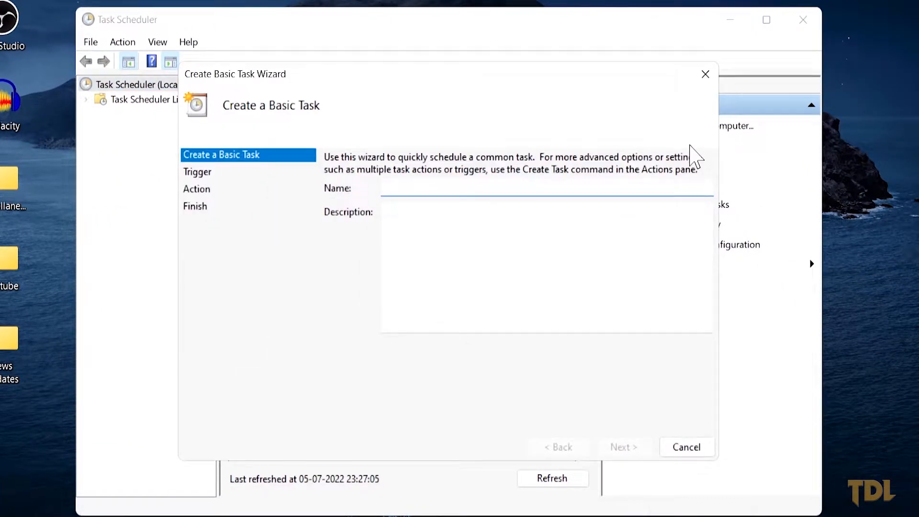
pyautogui.write('Auto Shutdown')
pyautogui.press('Tab')
pyautogui.write('Automatic Shutdown of 30 minutes')
pyautogui.press('Return')
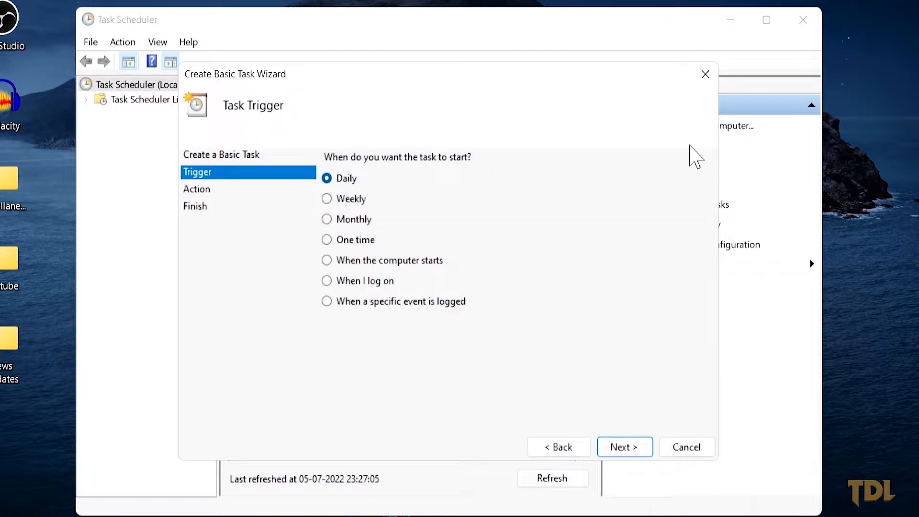
# Give the task a daily trigger that starts on 05-07-2022 at 23:55.
pyautogui.click(624, 446)
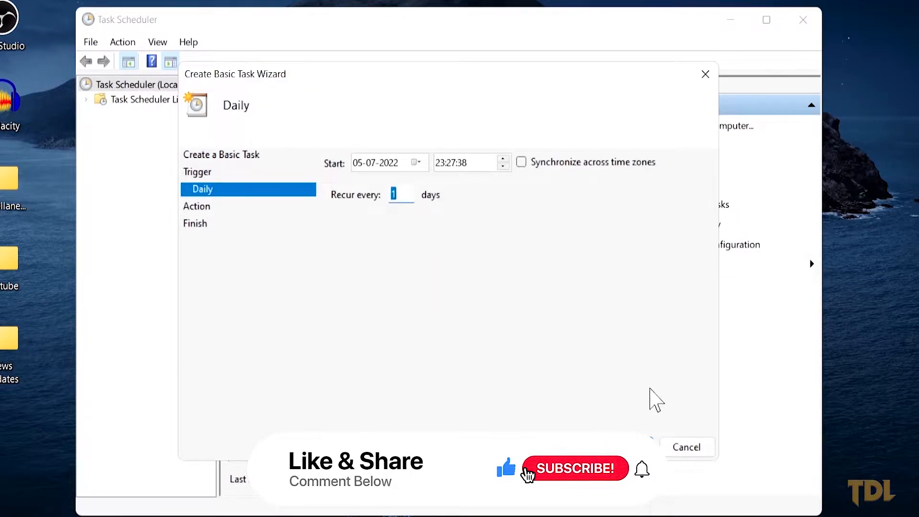
pyautogui.click(450, 165)
pyautogui.write('55')
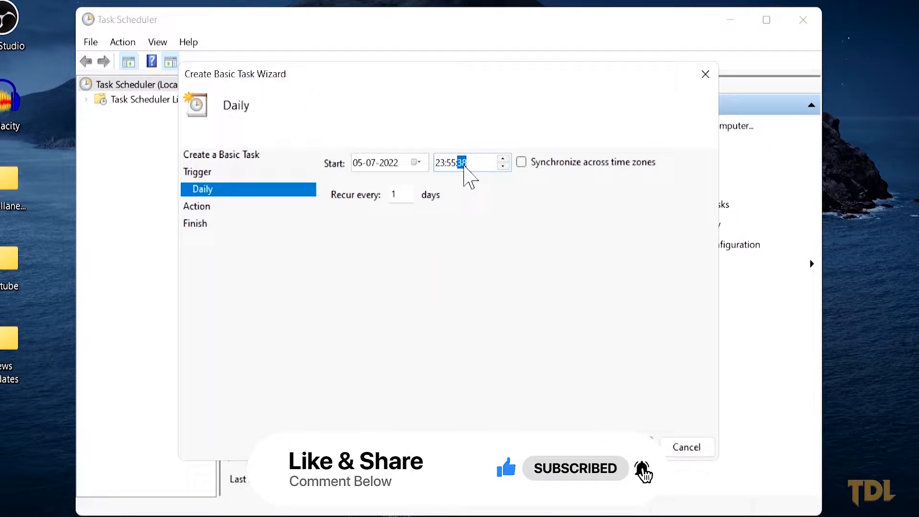
pyautogui.click(618, 447)
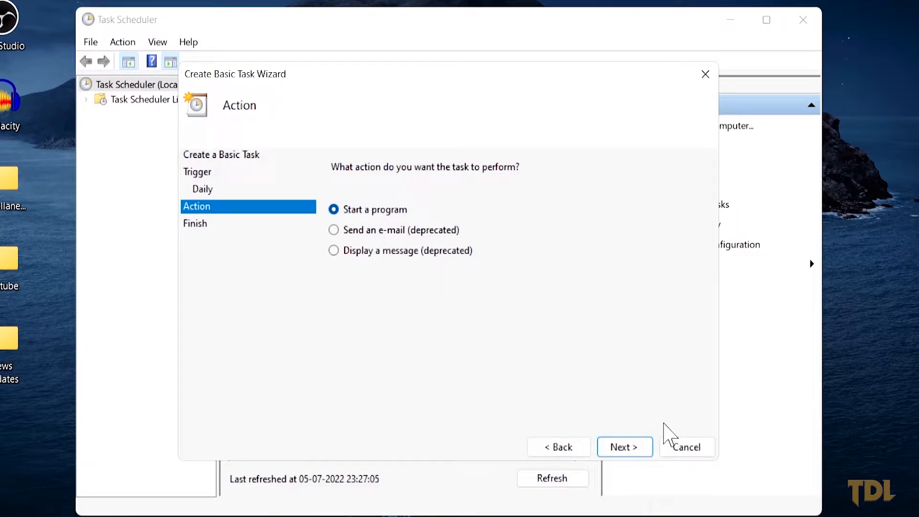
# Make the task start the program shutdown.exe with the argument /s, and finish creating it.
pyautogui.click(622, 447)
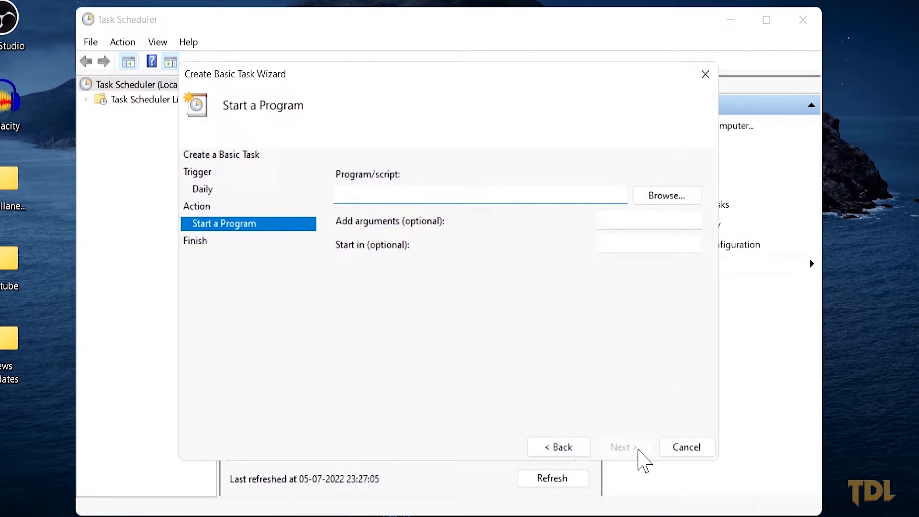
pyautogui.write('shutdown.exe')
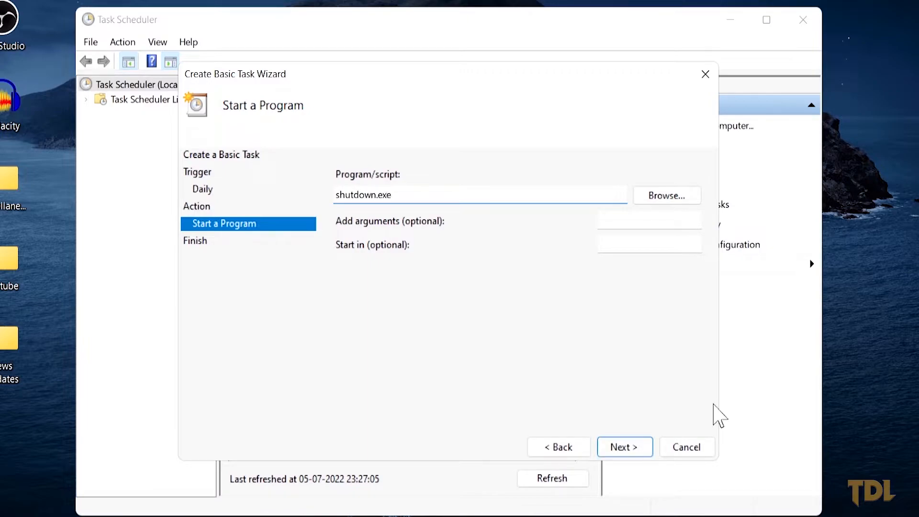
pyautogui.click(689, 220)
pyautogui.write('/s')
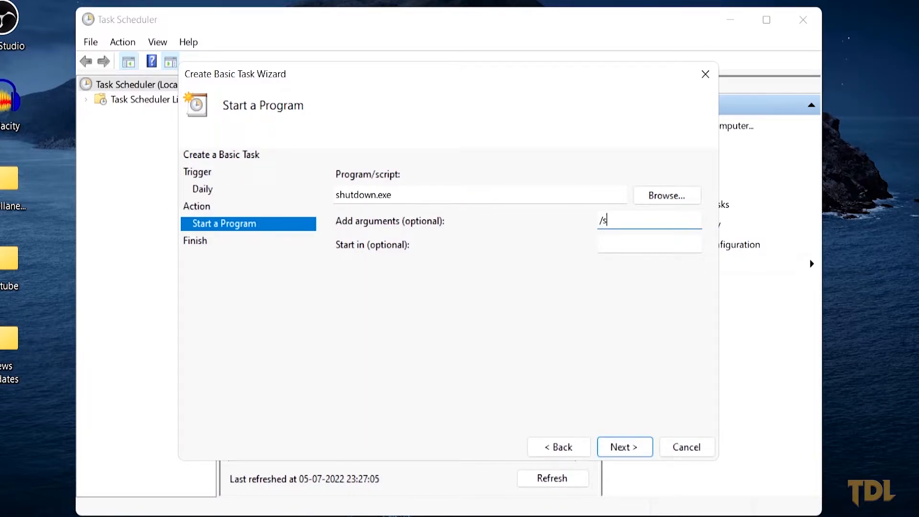
pyautogui.click(641, 448)
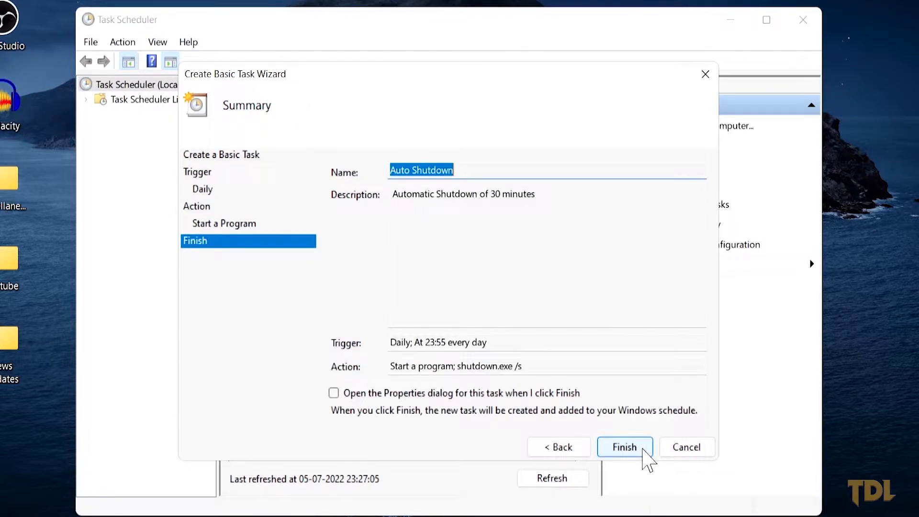
pyautogui.click(644, 450)
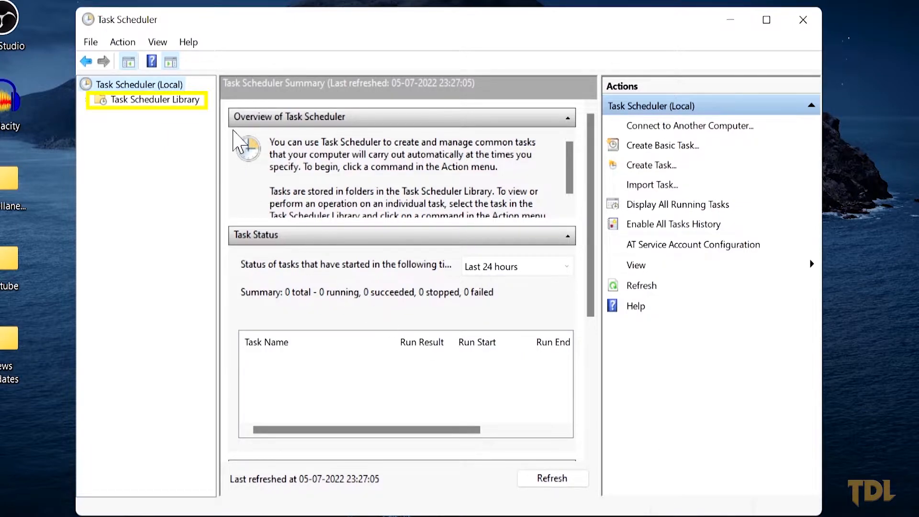
# Open the properties of the Auto Shutdown task in the Task Scheduler Library and review its daily trigger's settings.
pyautogui.click(197, 104)
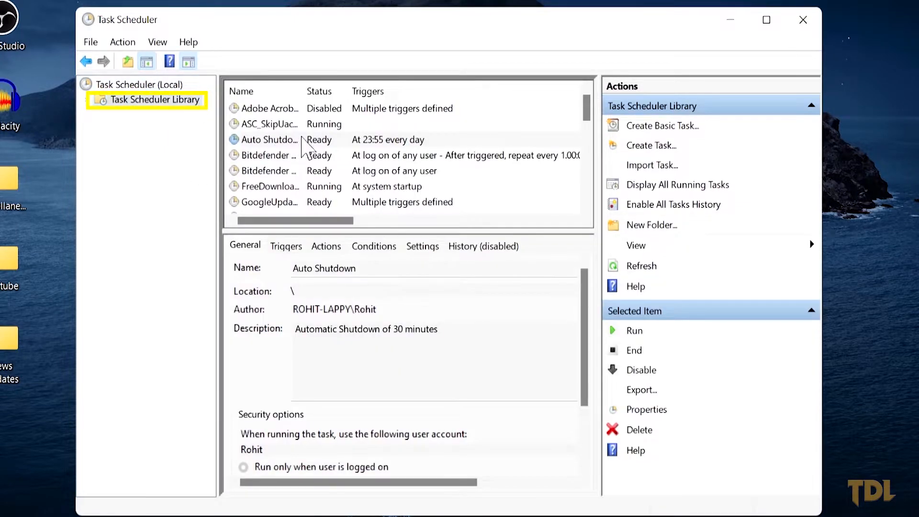
pyautogui.click(301, 139)
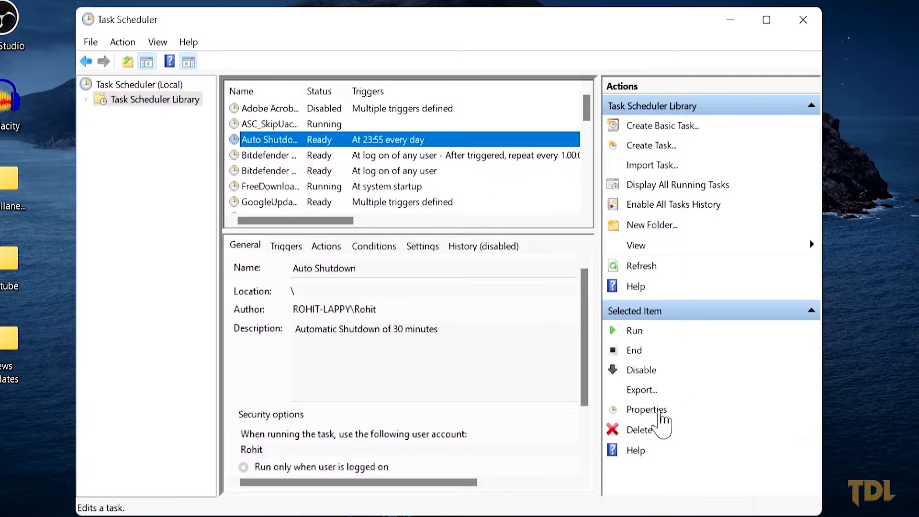
pyautogui.click(659, 410)
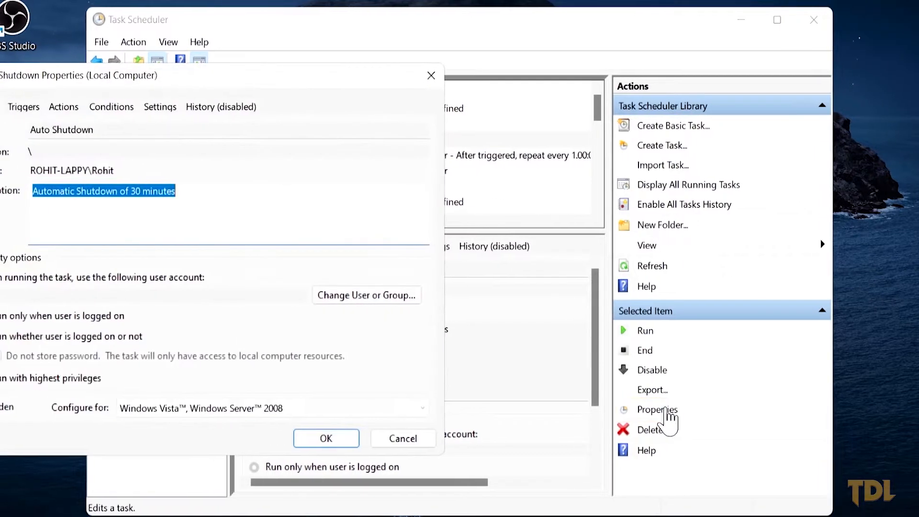
pyautogui.click(98, 108)
pyautogui.click(139, 400)
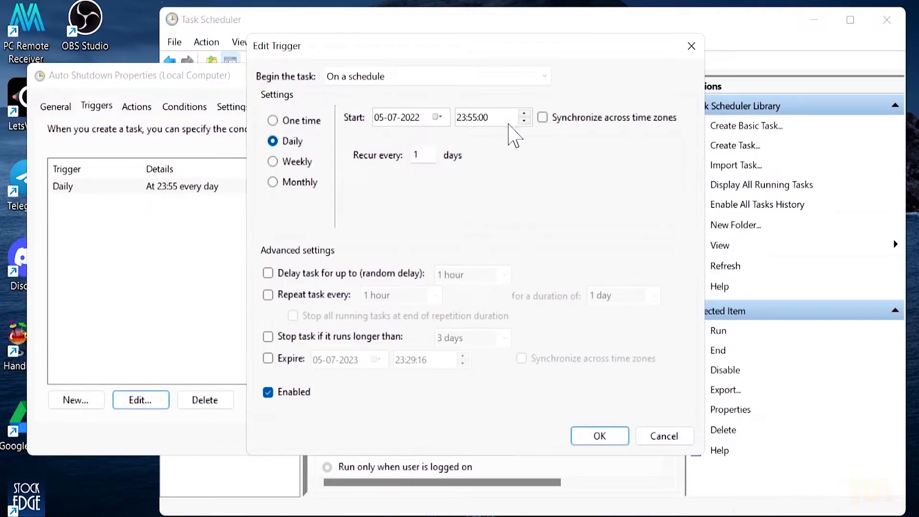
pyautogui.click(655, 433)
# Delete the daily trigger from the Auto Shutdown task, save the change, and delete the task itself from the library.
pyautogui.click(221, 405)
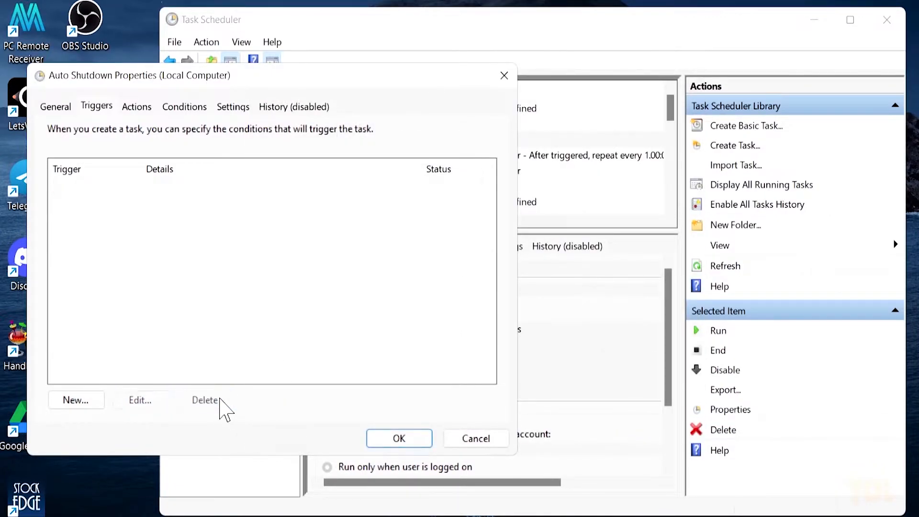
pyautogui.click(410, 439)
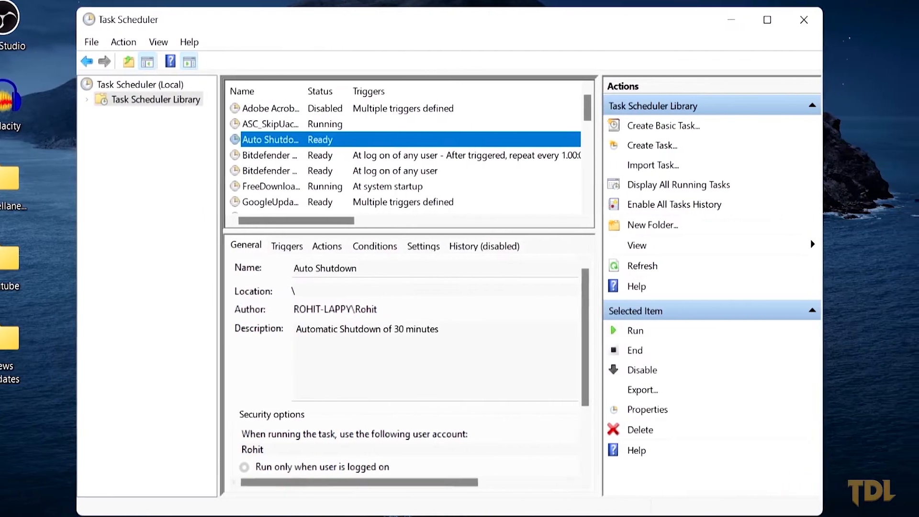
pyautogui.click(724, 433)
pyautogui.press('Return')
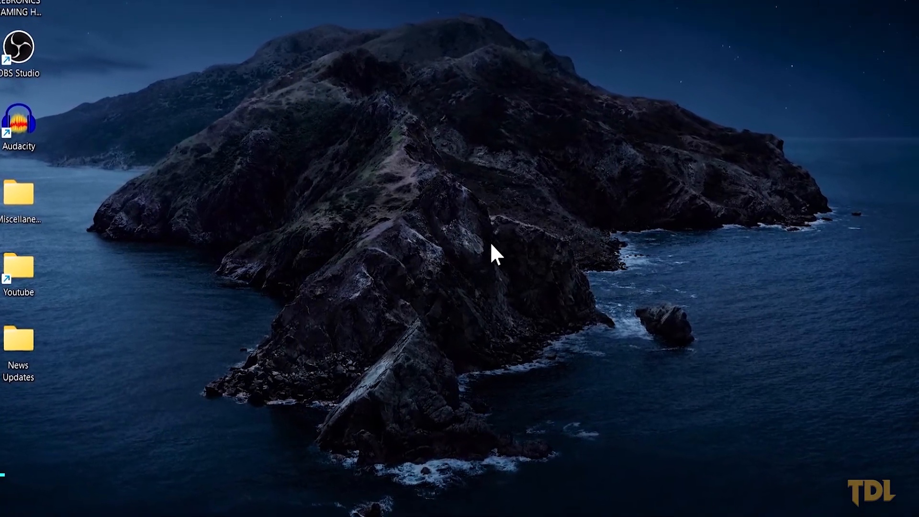
# Create a desktop shortcut for the command shutdown -s -t 1800 and name it Auto shutdown.
pyautogui.rightClick(473, 246)
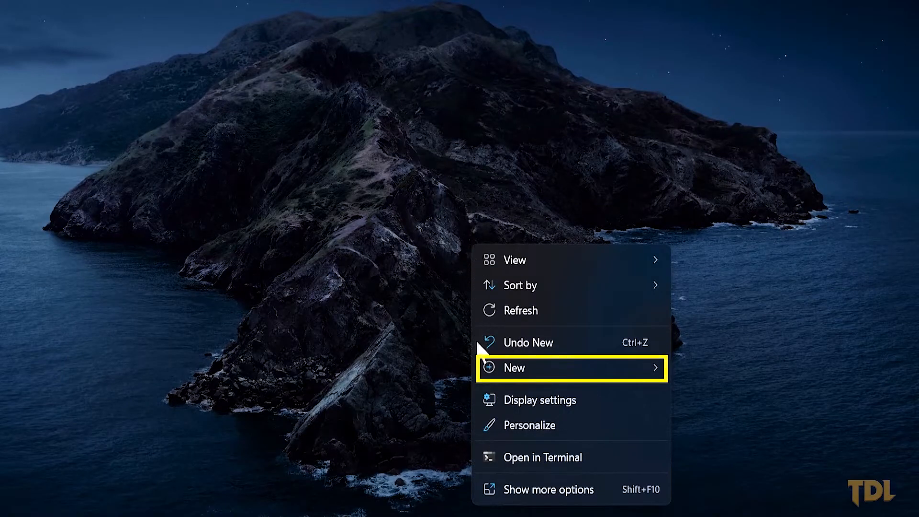
pyautogui.moveTo(505, 356)
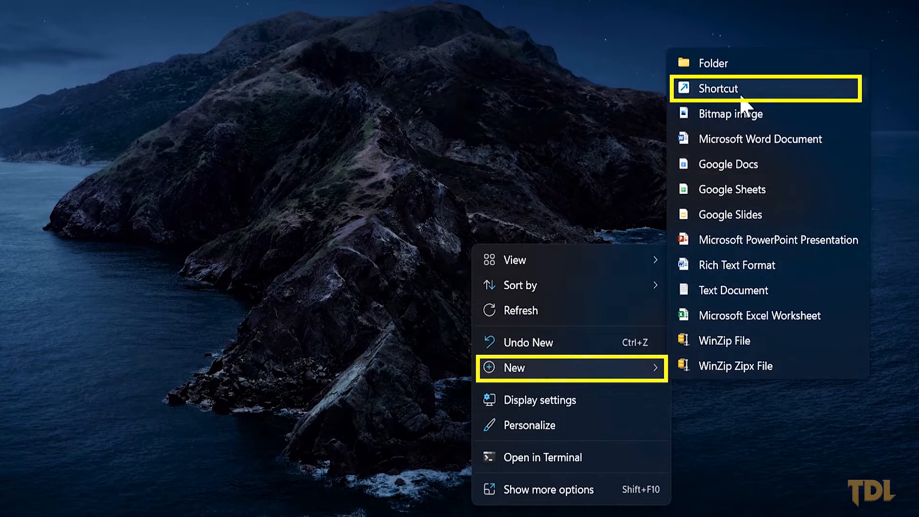
pyautogui.click(741, 92)
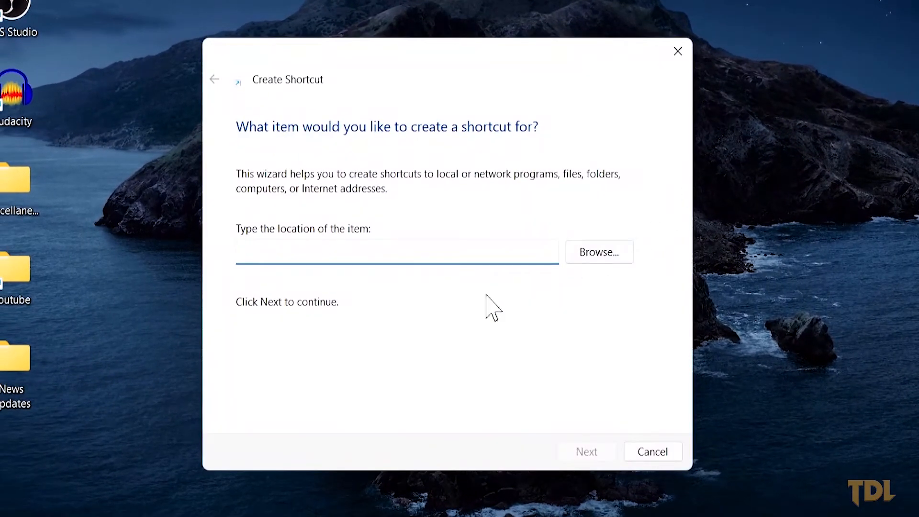
pyautogui.write('shutdown -s -t 1800')
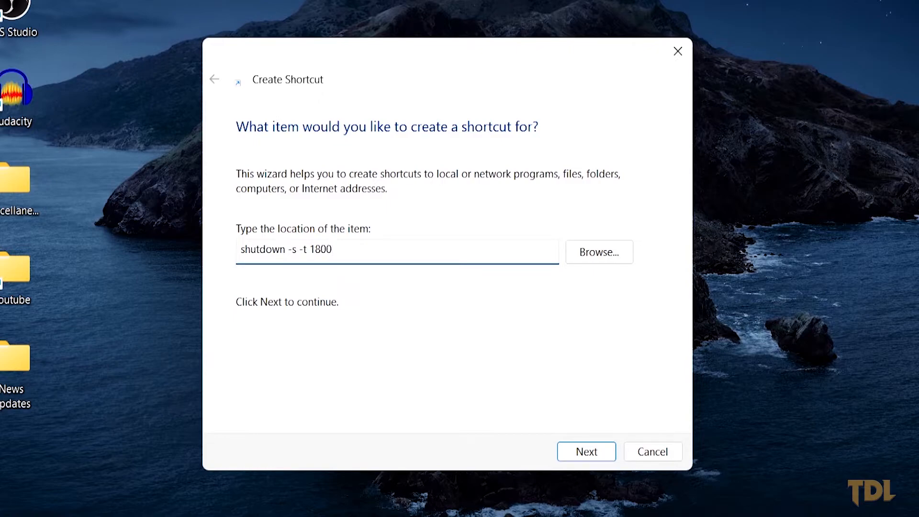
pyautogui.press('Return')
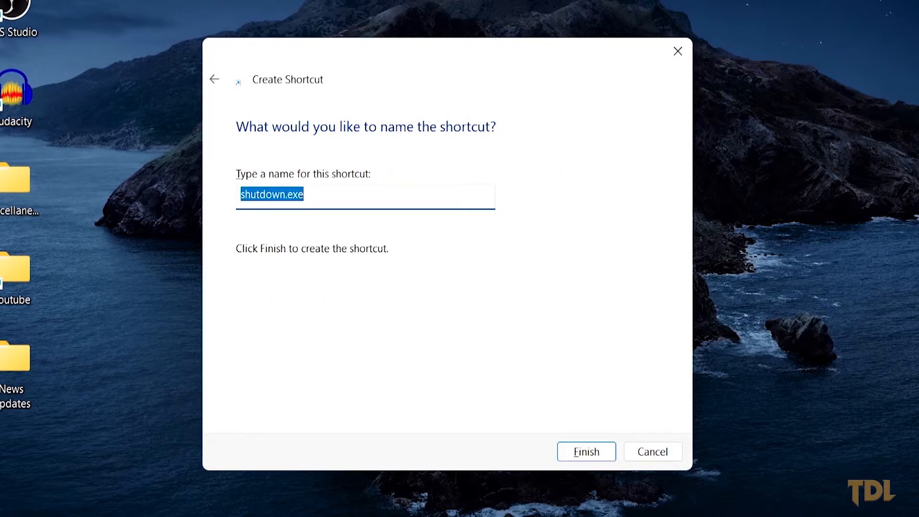
pyautogui.write('Auto')
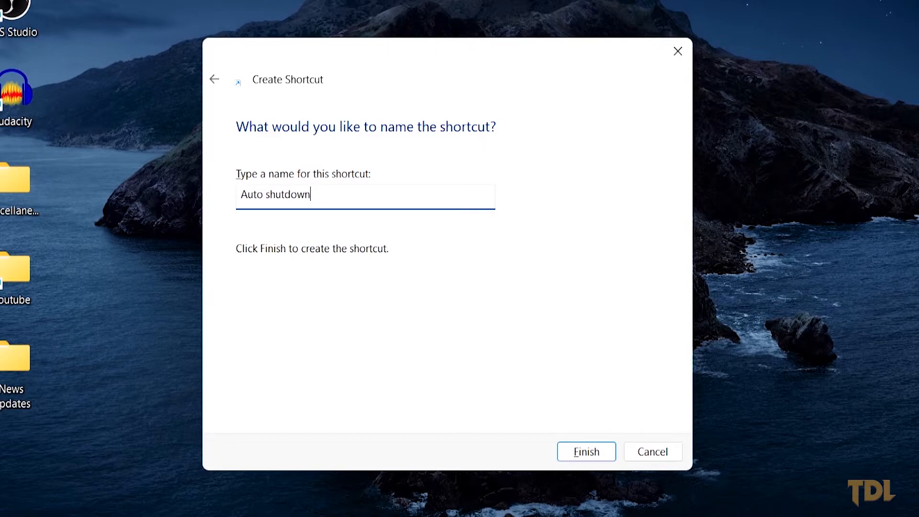
pyautogui.press('Return')
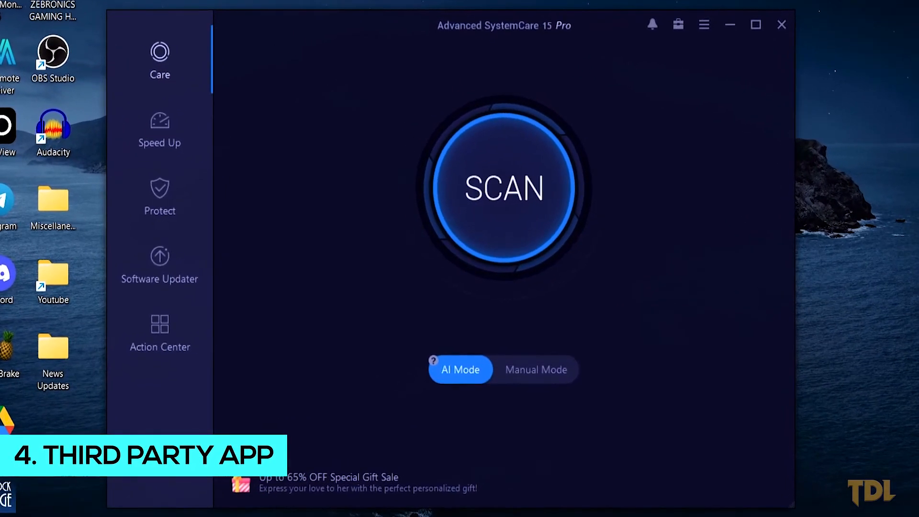
# Open IObit Auto Shutdown from the additional Speed Up optimization tools in Advanced SystemCare.
pyautogui.click(179, 153)
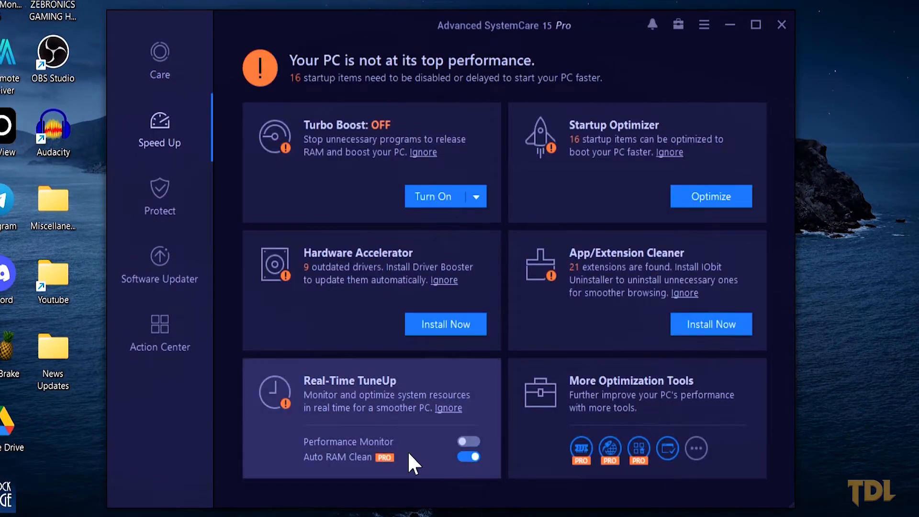
pyautogui.click(696, 449)
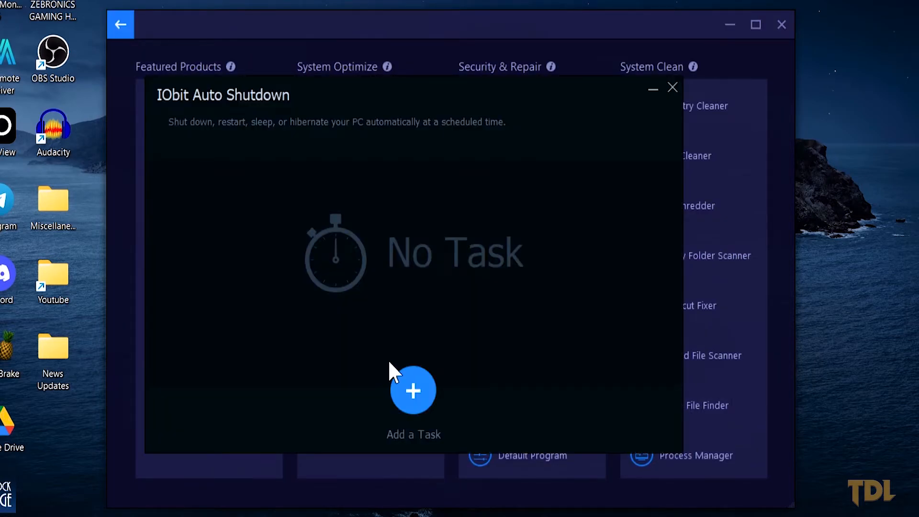
# Create an auto shutdown task that repeats Once, on 07-05-2022 at 23:45, with the action Shut down.
pyautogui.click(409, 387)
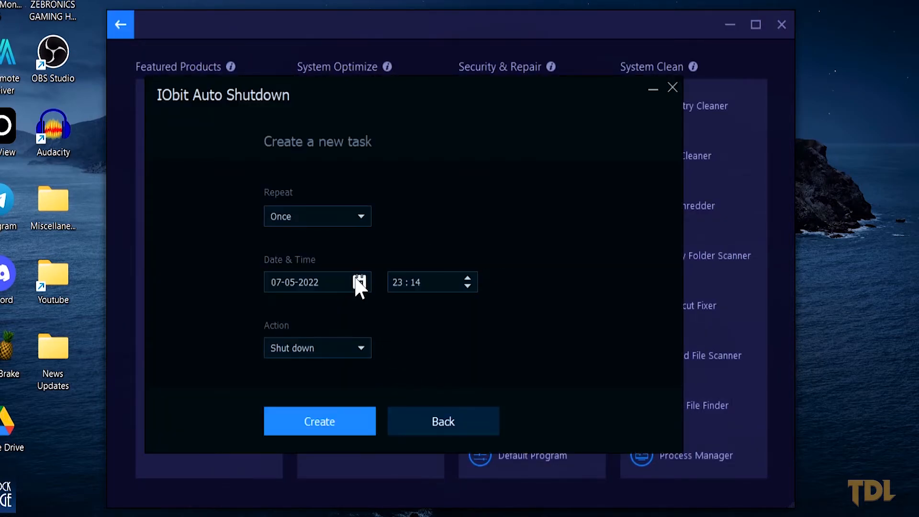
pyautogui.click(335, 215)
pyautogui.click(348, 234)
pyautogui.click(423, 282)
pyautogui.press('BackSpace')
pyautogui.press('BackSpace')
pyautogui.write('45')
pyautogui.click(357, 350)
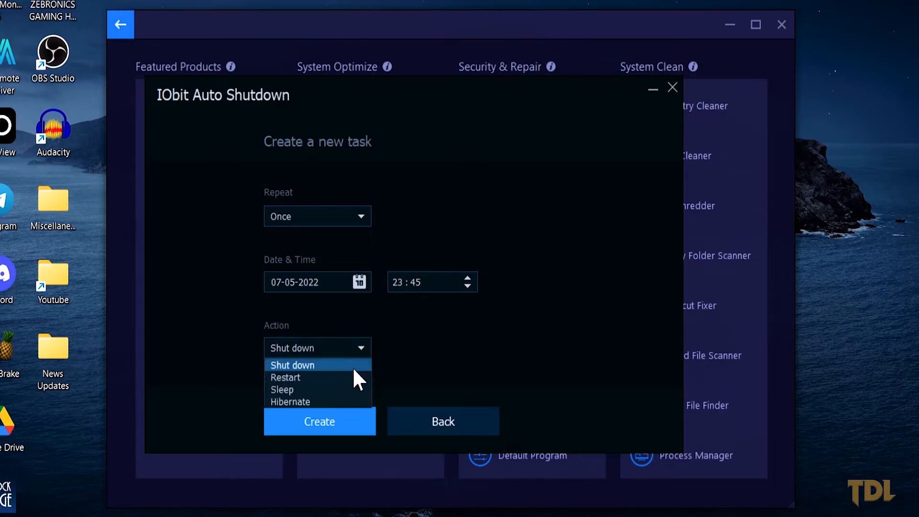
pyautogui.click(354, 360)
pyautogui.click(355, 427)
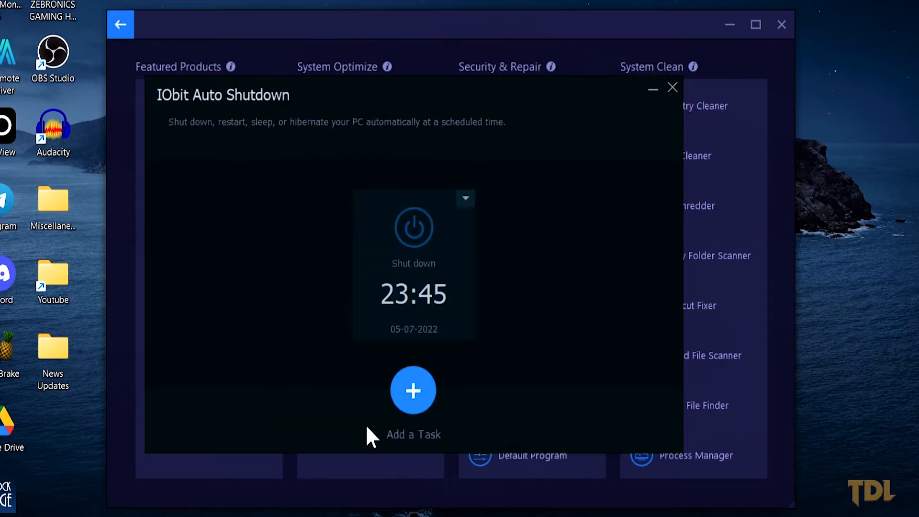